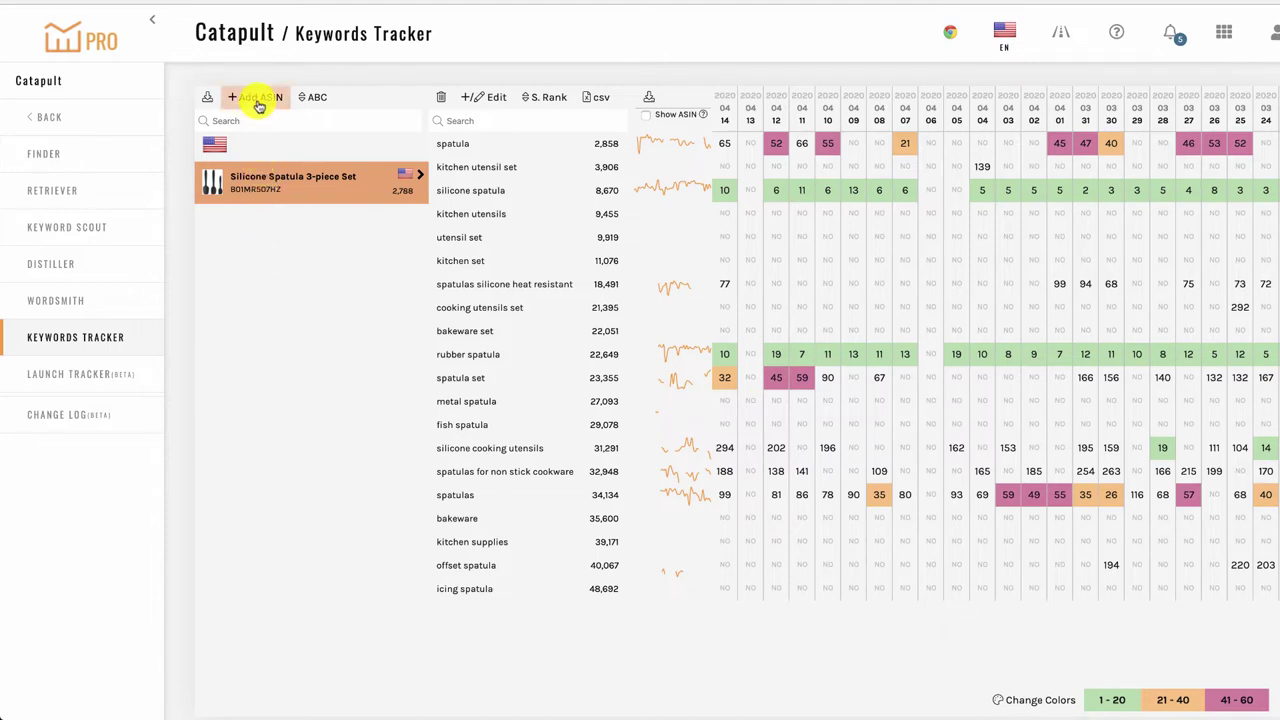
- Start a new ASIN entry named Taco Holder with ASIN B07D7HRFSK pasted in
{"action": "left_click", "coordinate": [258, 100]}
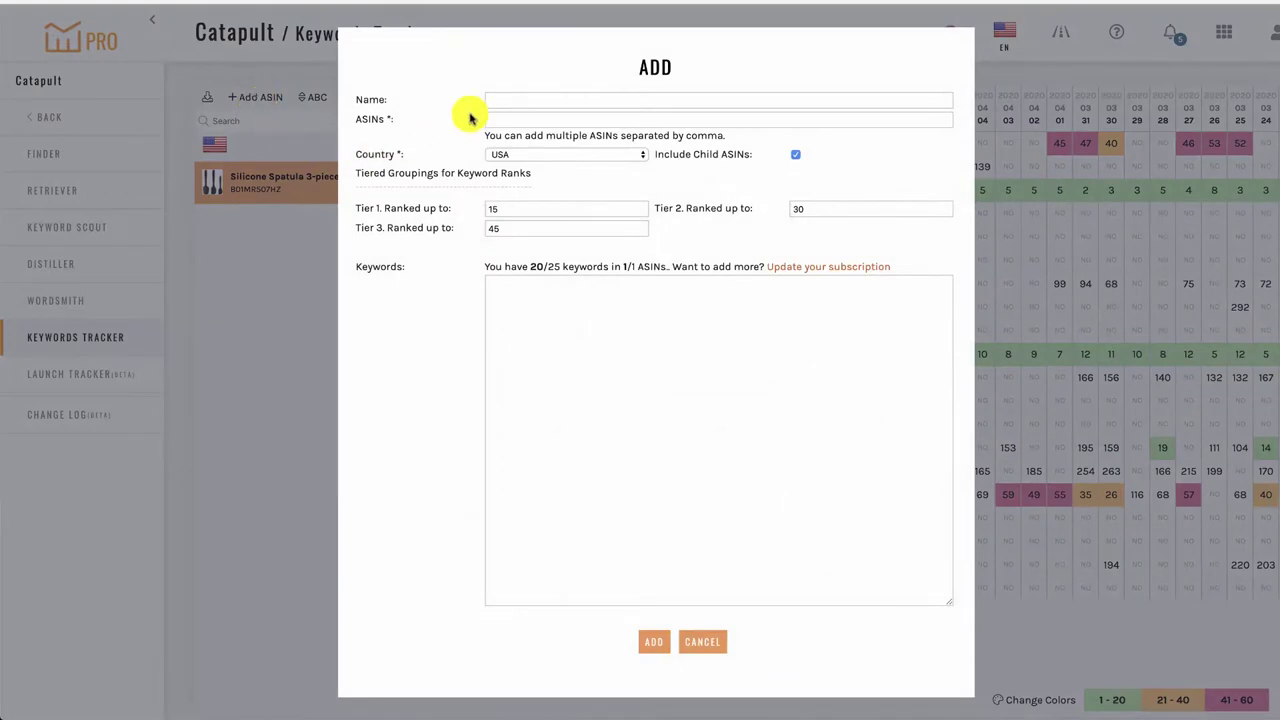
{"action": "left_click", "coordinate": [510, 99]}
{"action": "type", "text": "Taco Holder"}
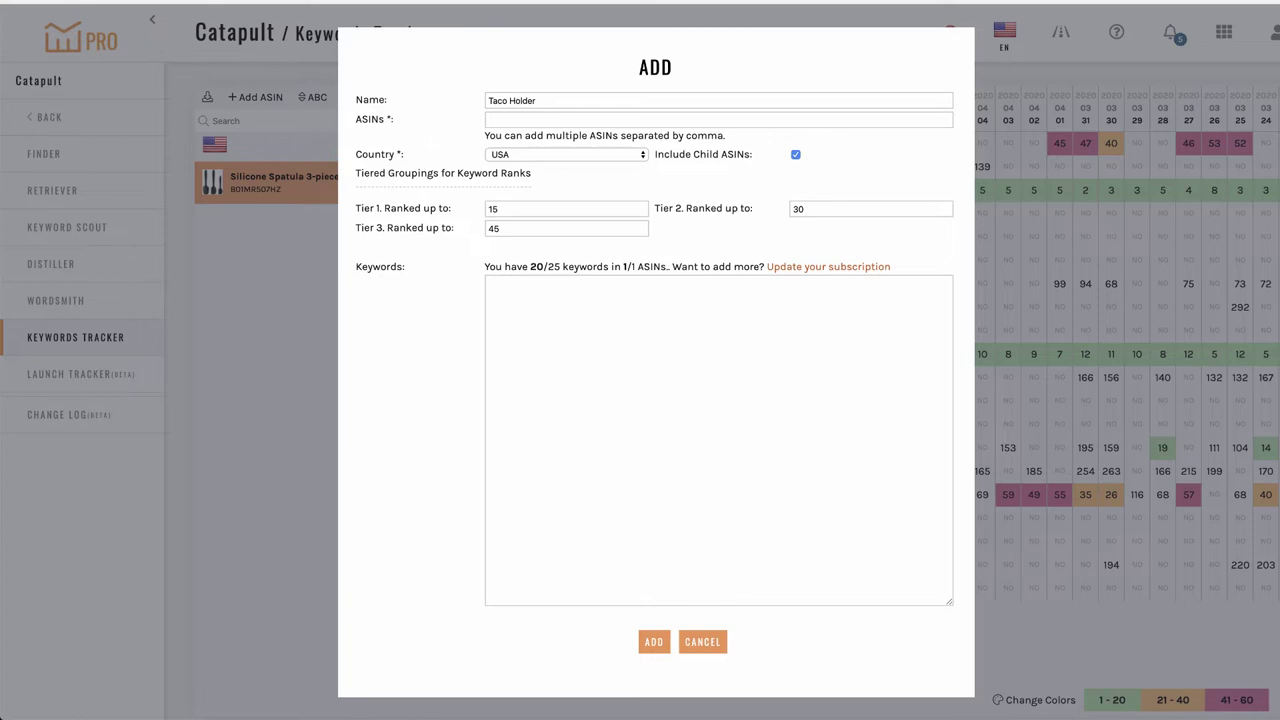
{"action": "left_click", "coordinate": [510, 117]}
{"action": "key", "text": "ctrl+v"}
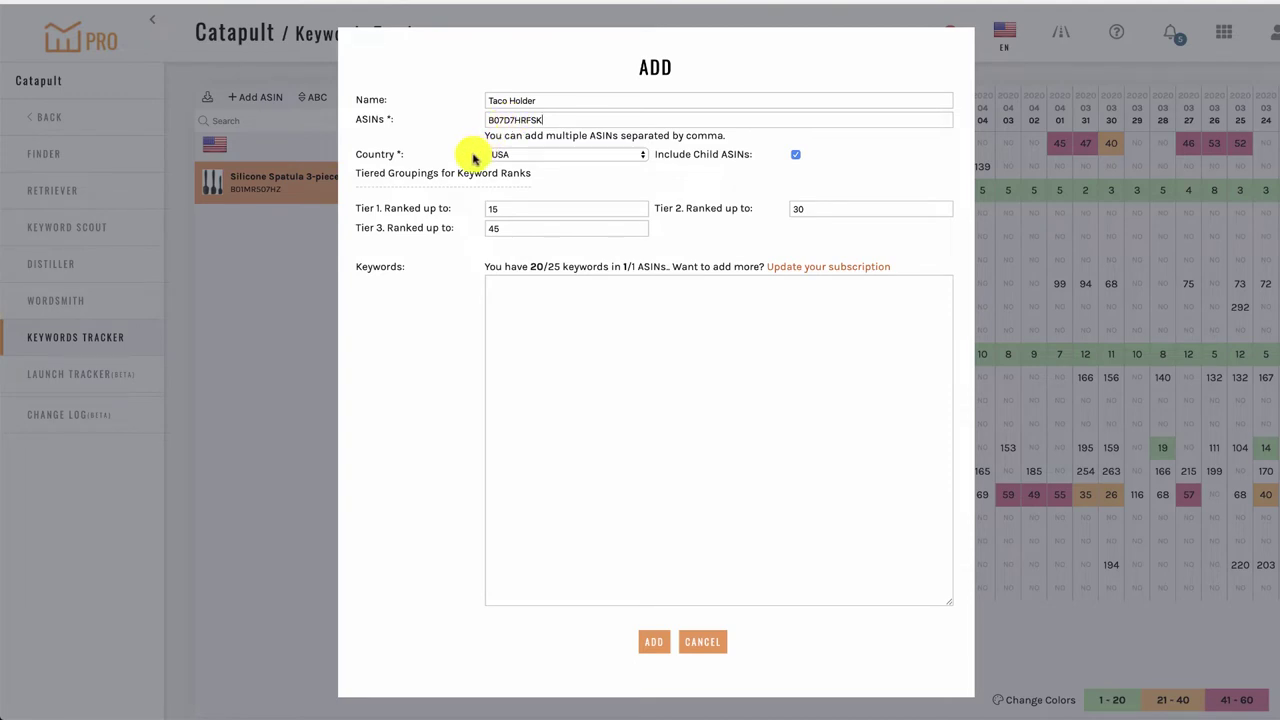
{"action": "type", "text": ","}
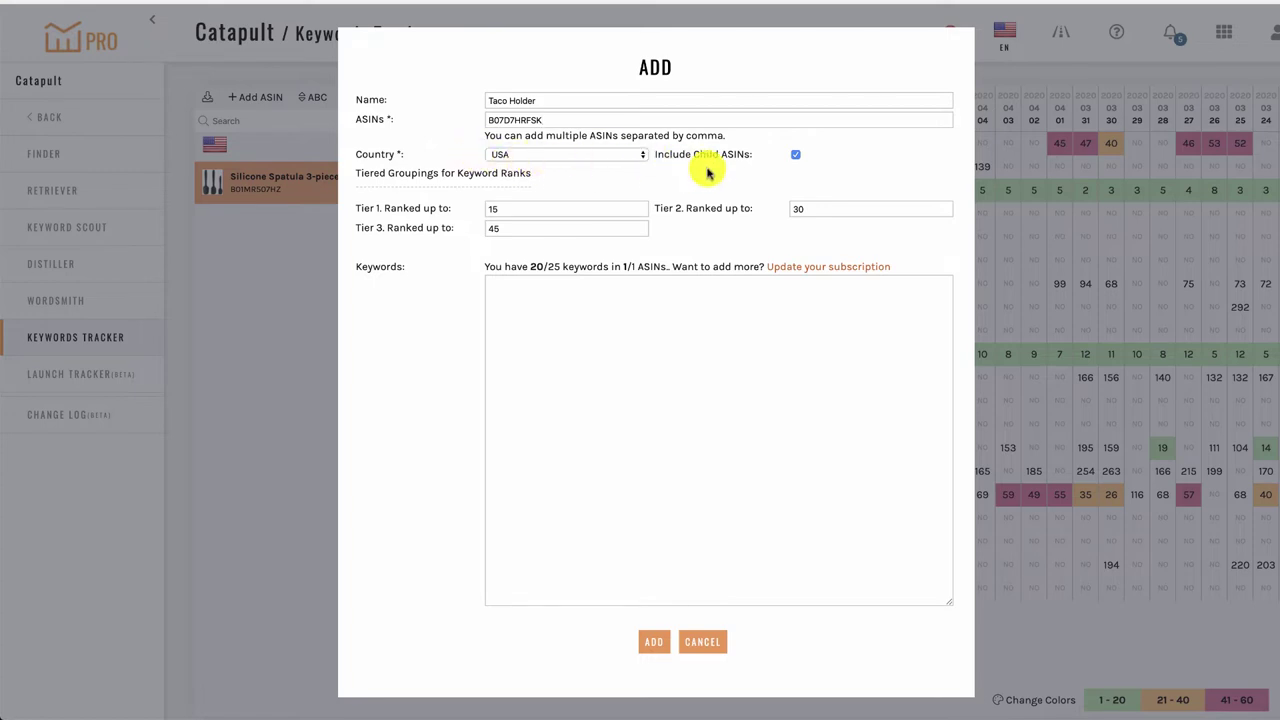
{"action": "left_click", "coordinate": [794, 158]}
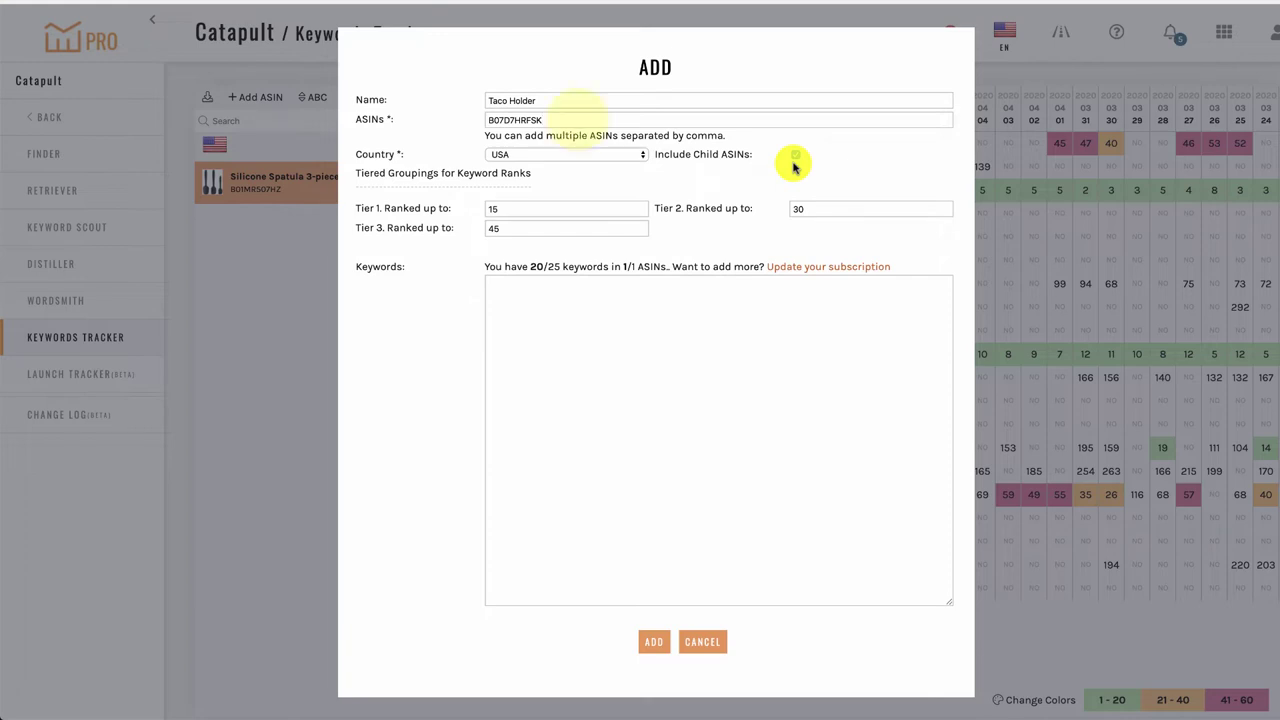
{"action": "left_click", "coordinate": [795, 156]}
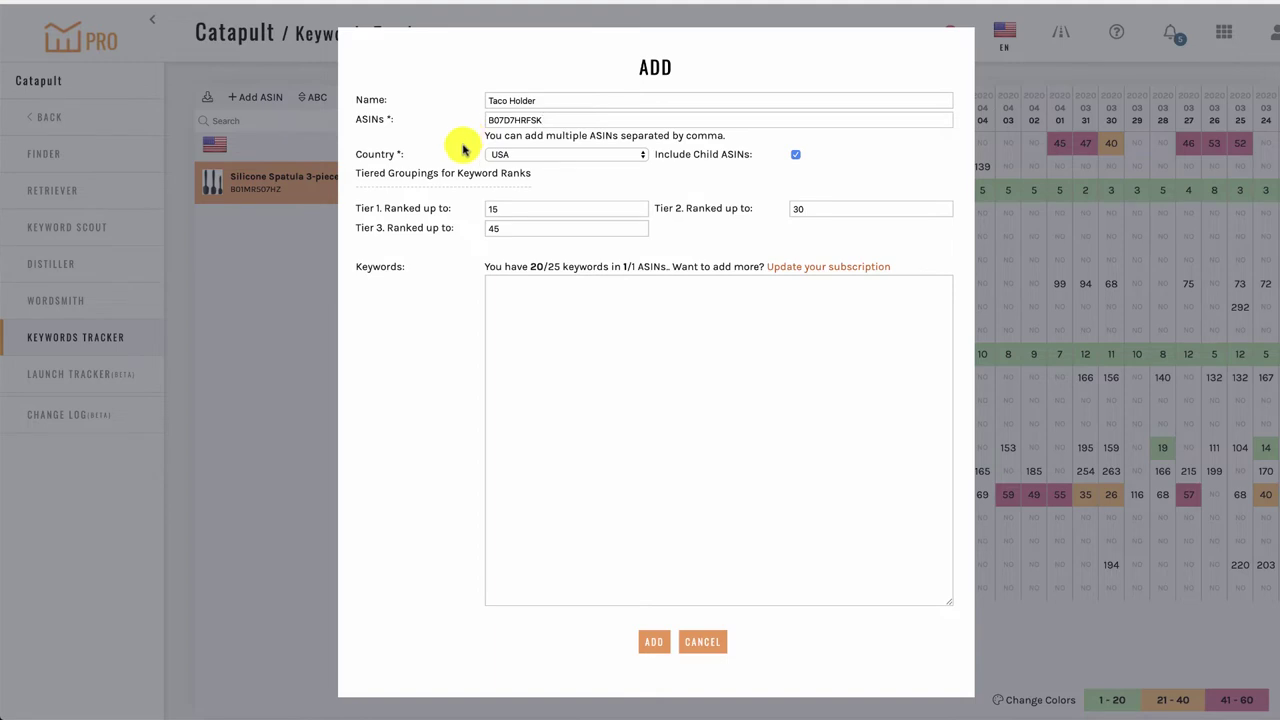
{"action": "left_click", "coordinate": [515, 158]}
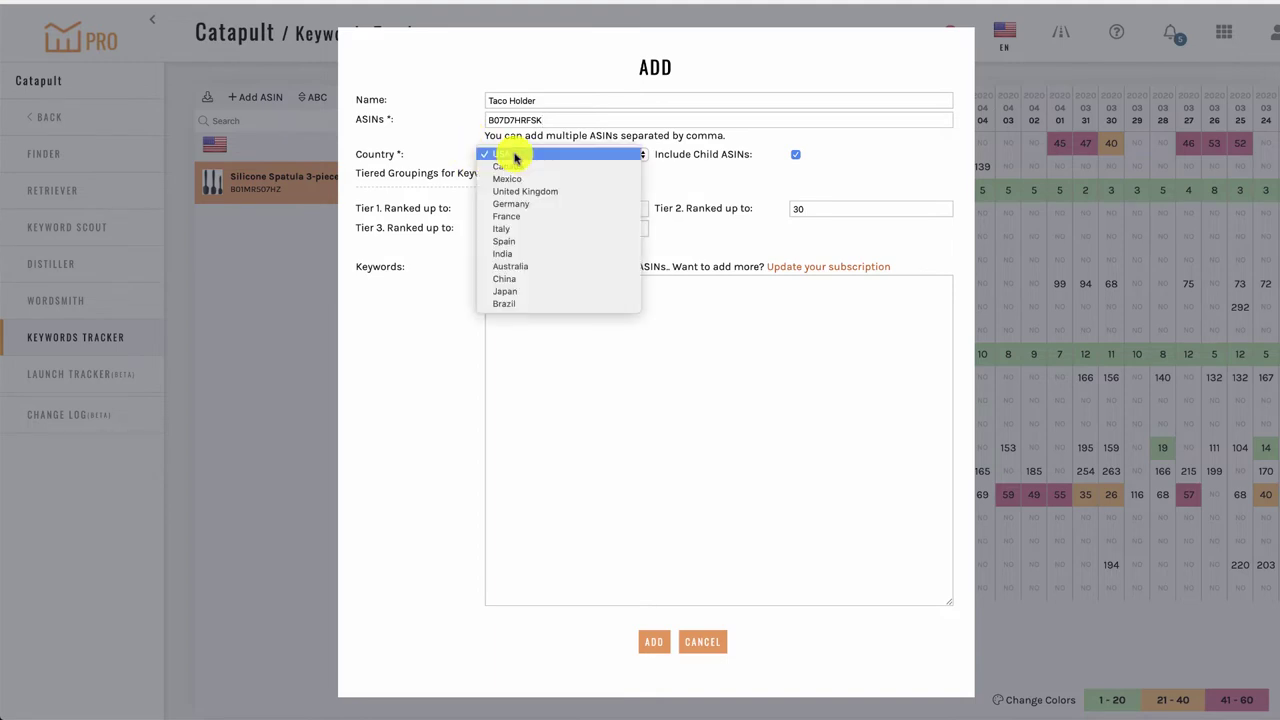
{"action": "left_click", "coordinate": [459, 153]}
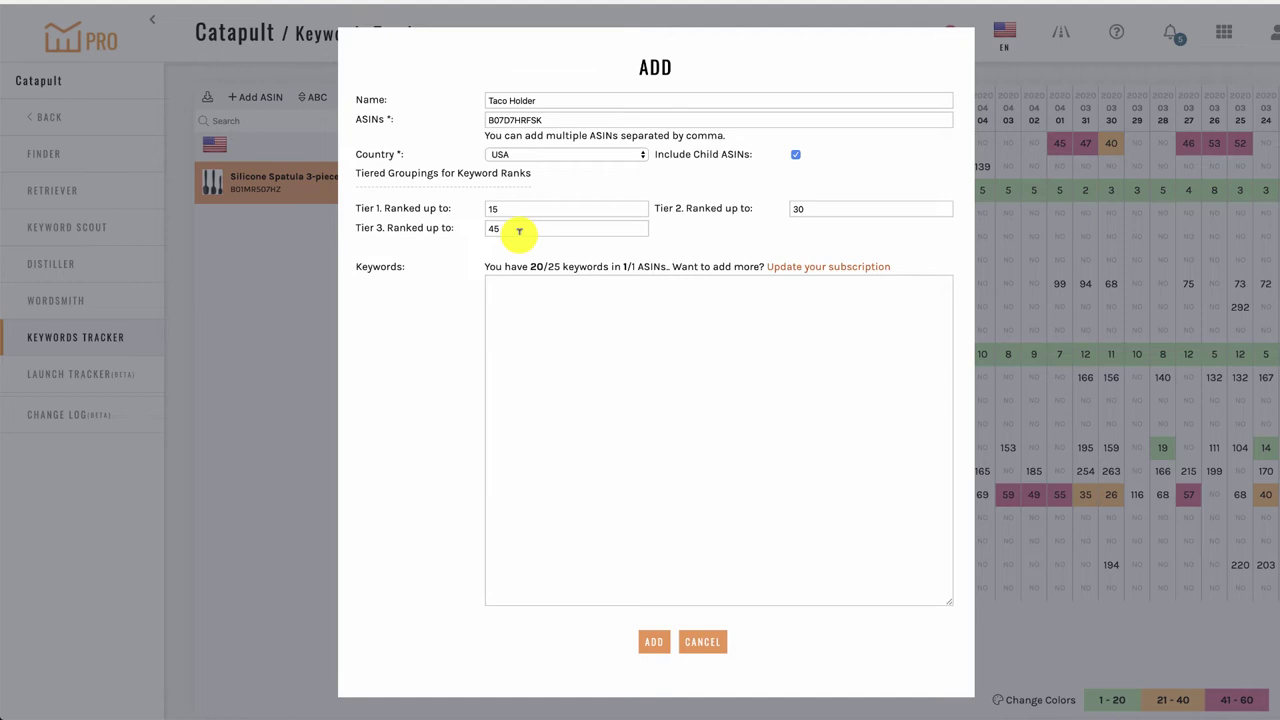
- Enter keywords taco holder, taco holders and taco holder pack of 4, then add the project
{"action": "left_click", "coordinate": [507, 282]}
{"action": "type", "text": "taco hol"}
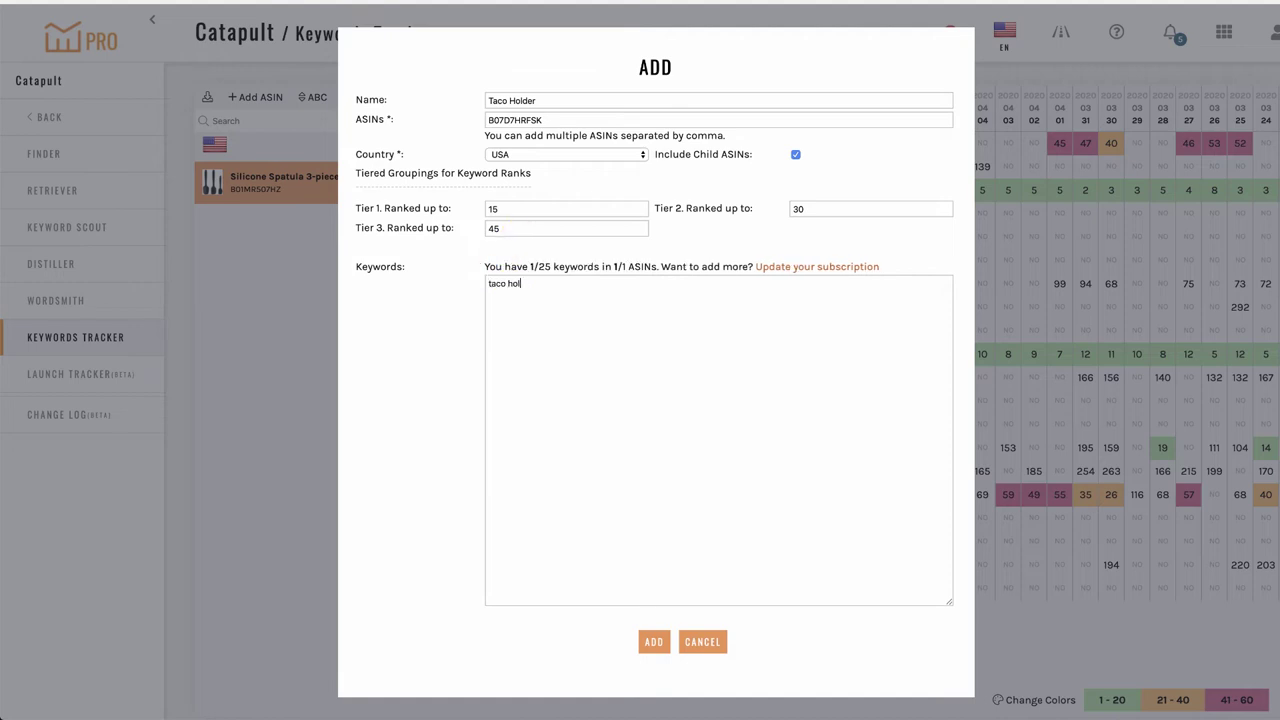
{"action": "type", "text": "der taco"}
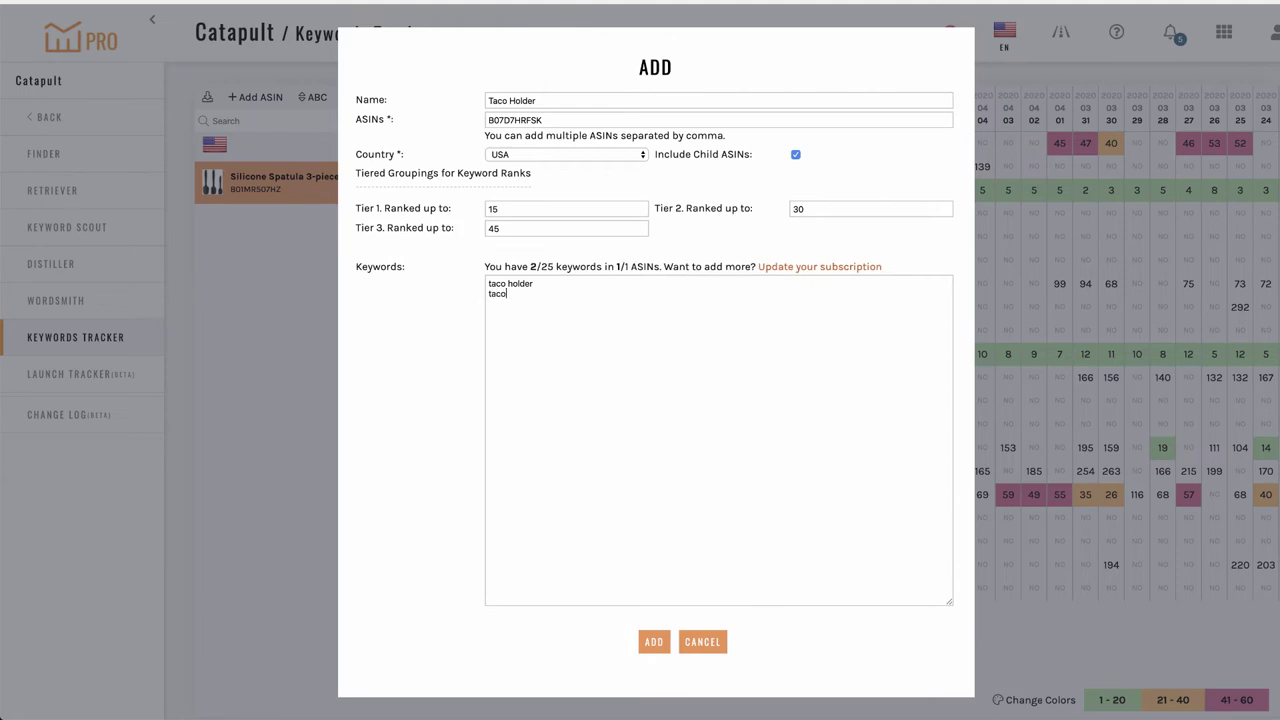
{"action": "type", "text": " holders "}
{"action": "type", "text": "taco holder"}
{"action": "type", "text": " pack of "}
{"action": "type", "text": "4"}
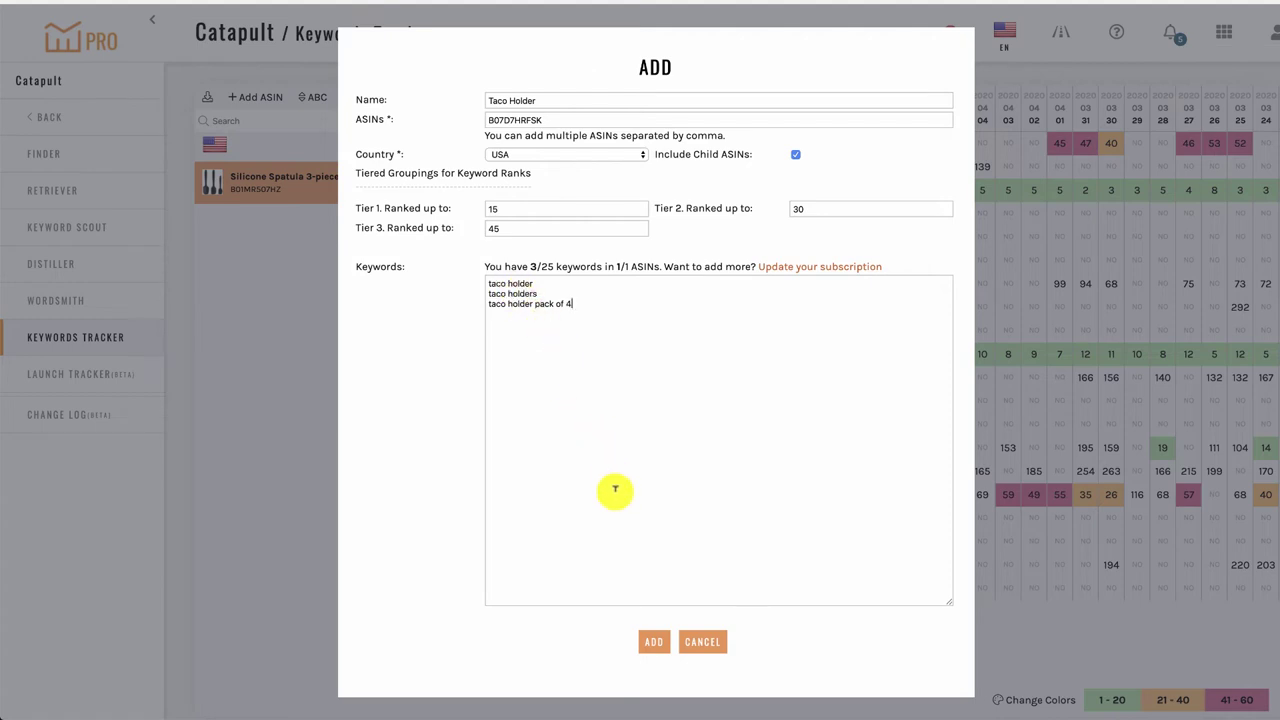
{"action": "left_click", "coordinate": [652, 640]}
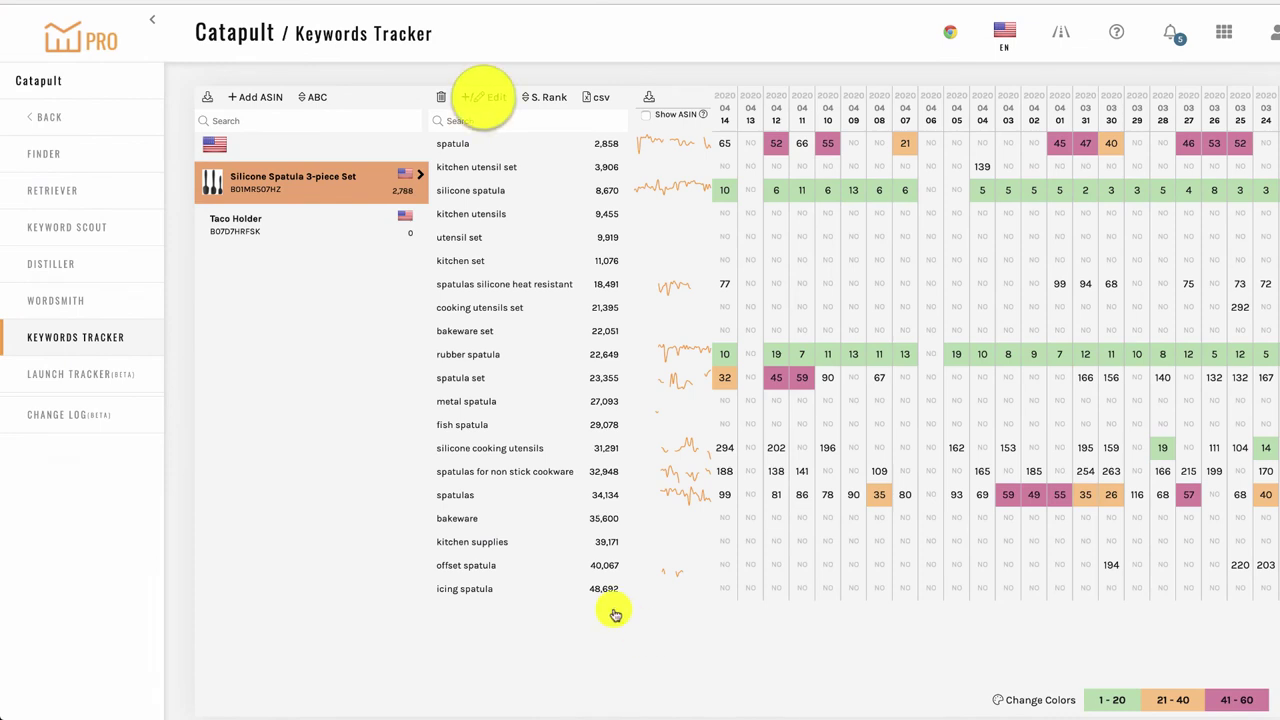
{"action": "left_click", "coordinate": [337, 231]}
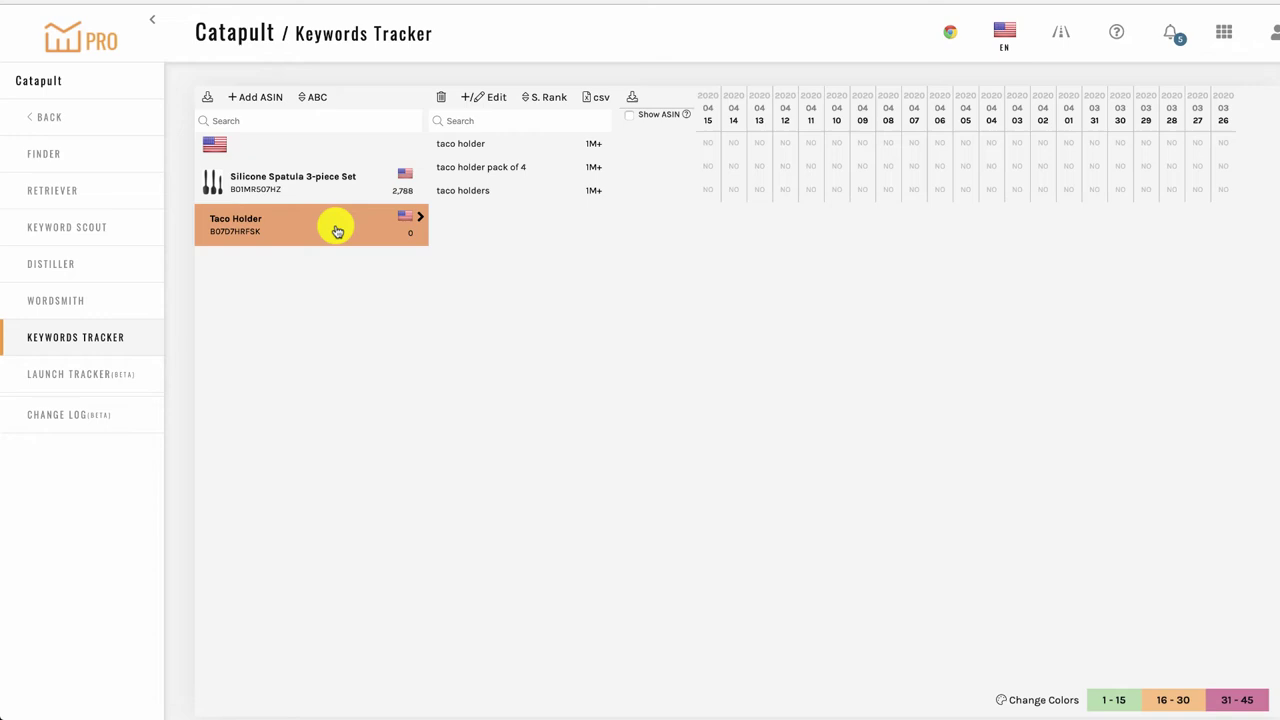
{"action": "left_click", "coordinate": [328, 181]}
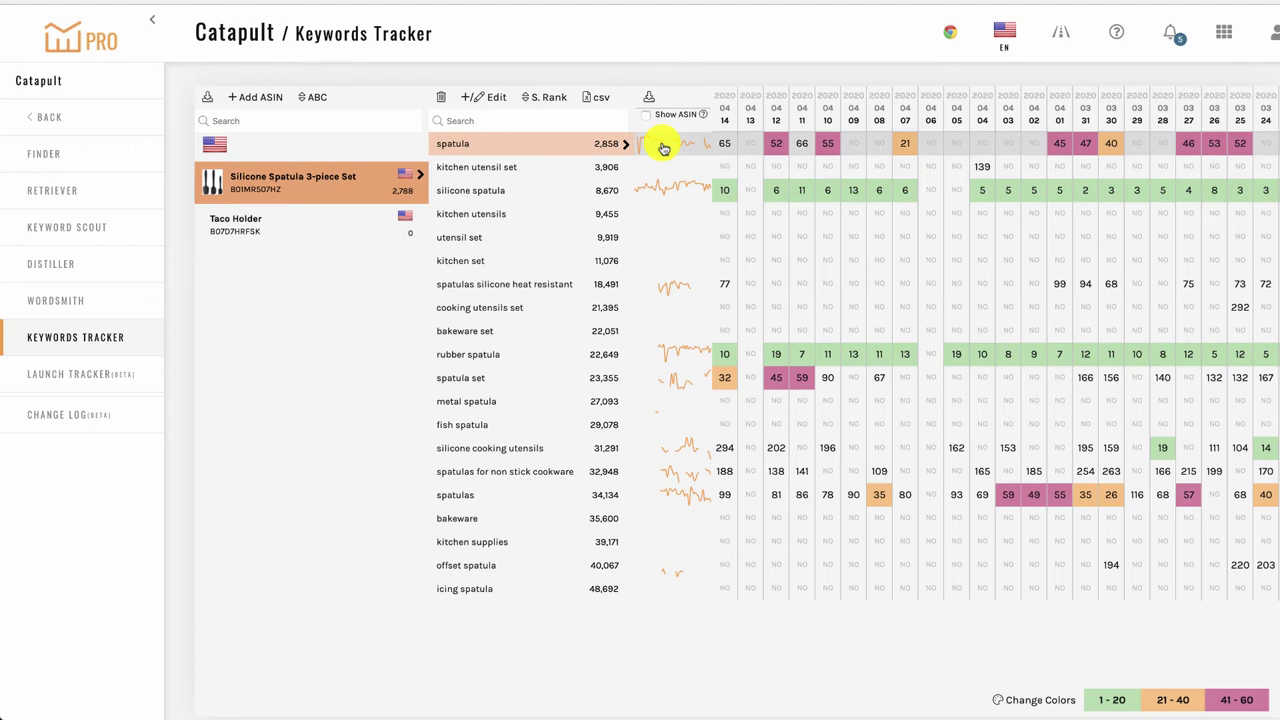
- In the spatula keyword's rank history, note 'changed hero image' on the Apr 11 row
{"action": "left_click", "coordinate": [663, 148]}
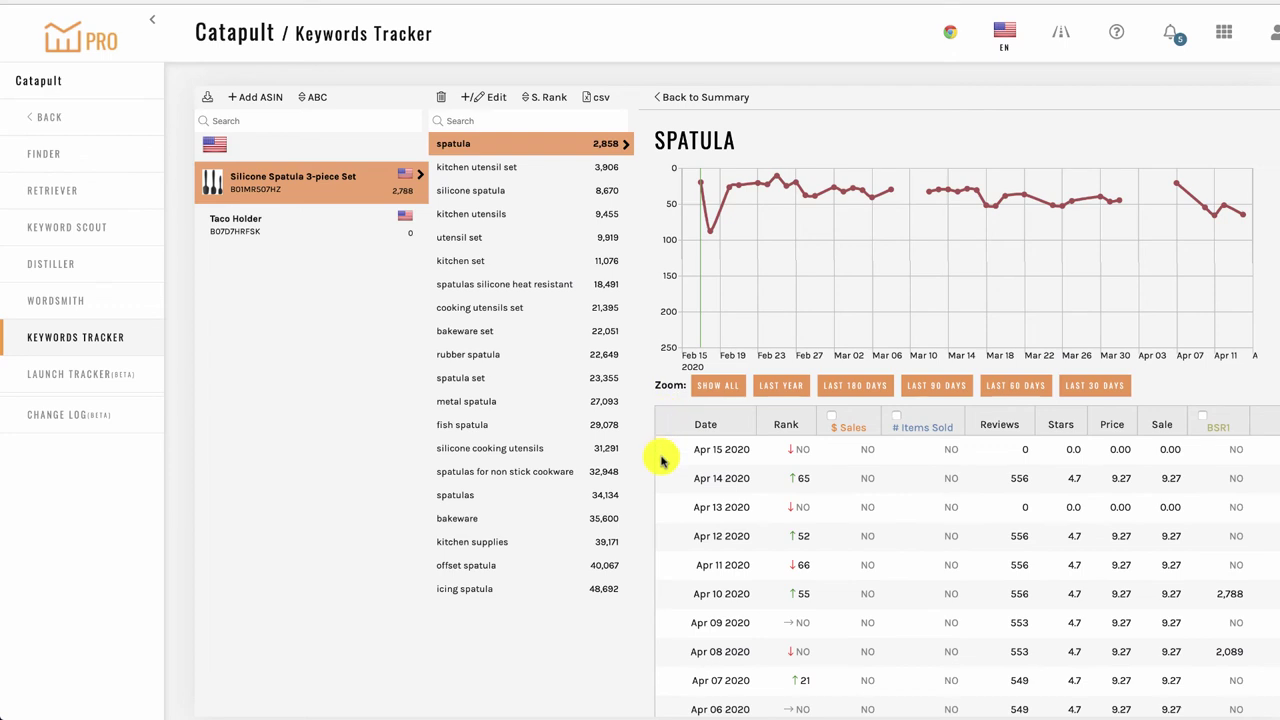
{"action": "scroll", "coordinate": [661, 460], "scroll_direction": "right", "scroll_amount": 8}
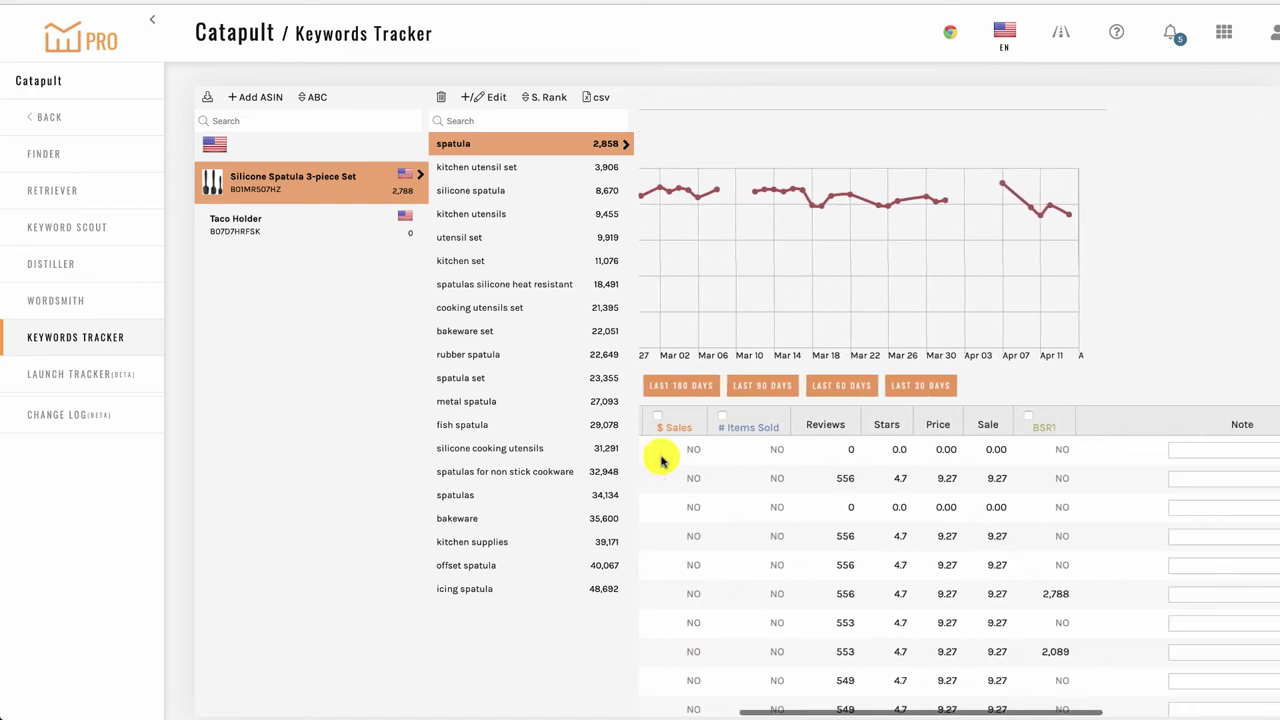
{"action": "scroll", "coordinate": [661, 460], "scroll_direction": "right", "scroll_amount": 2}
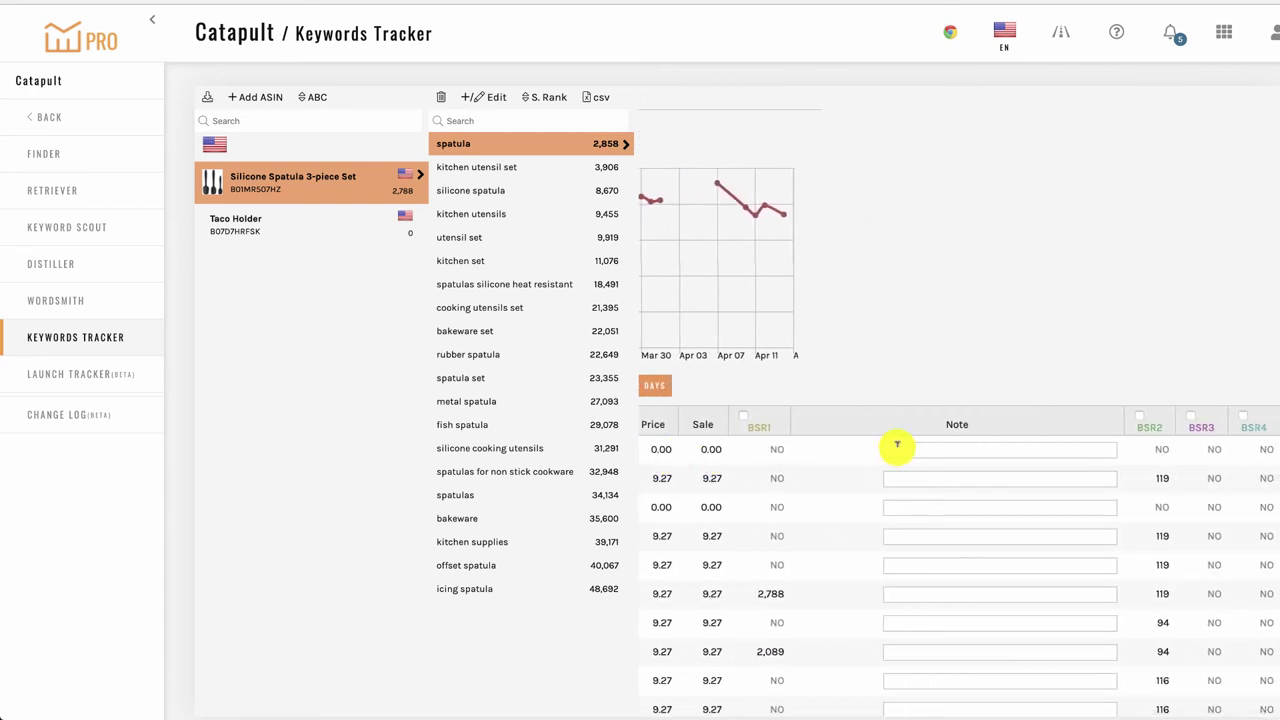
{"action": "left_click", "coordinate": [891, 565]}
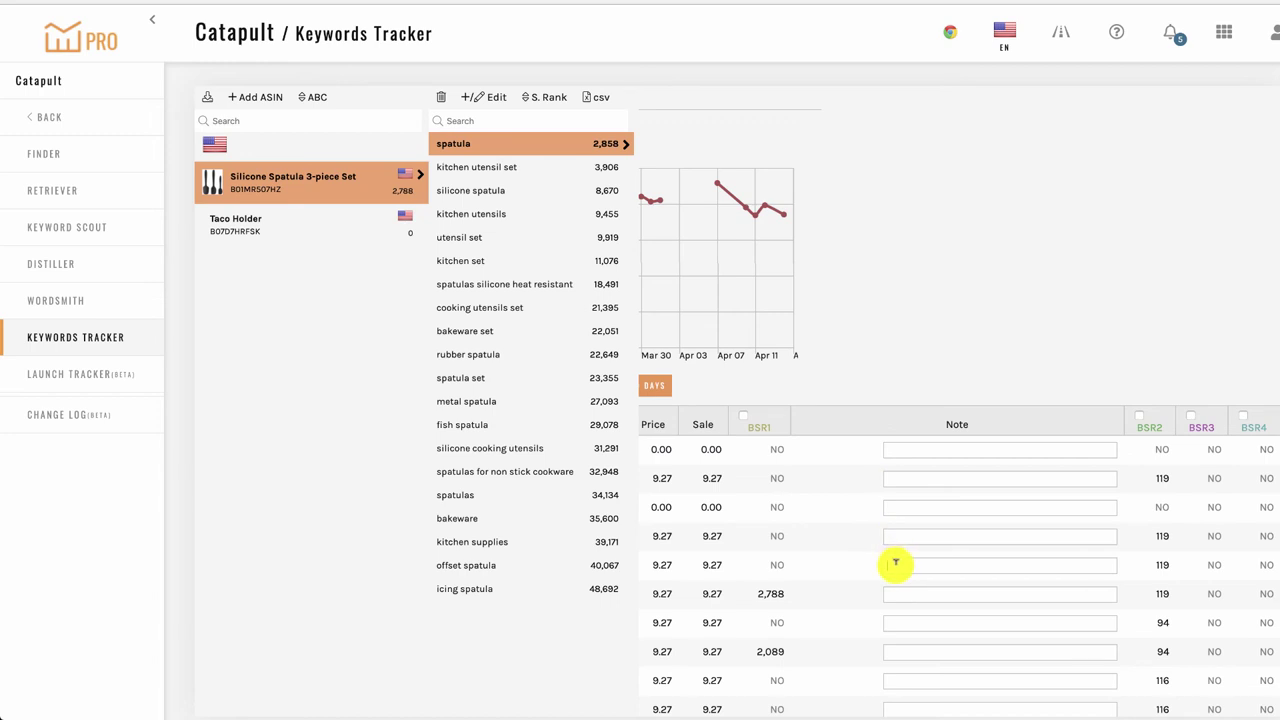
{"action": "type", "text": "changed the image"}
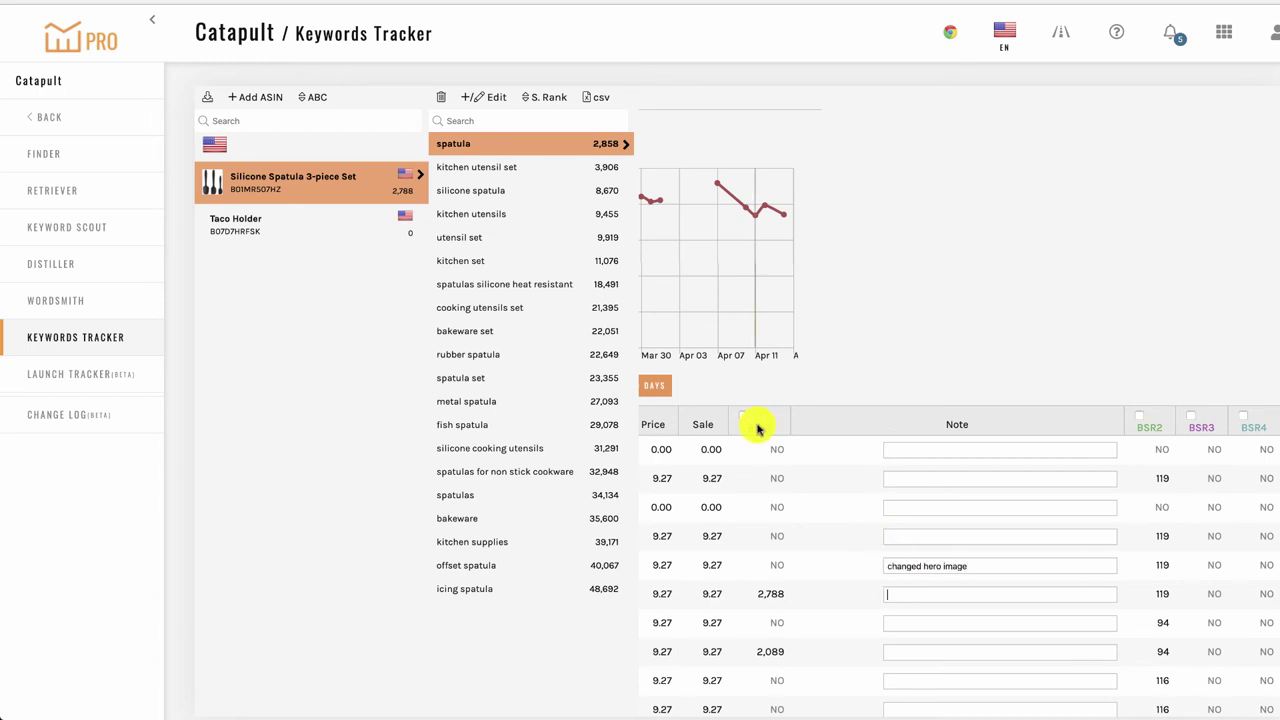
{"action": "left_click", "coordinate": [748, 430]}
{"action": "mouse_move", "coordinate": [1217, 308]}
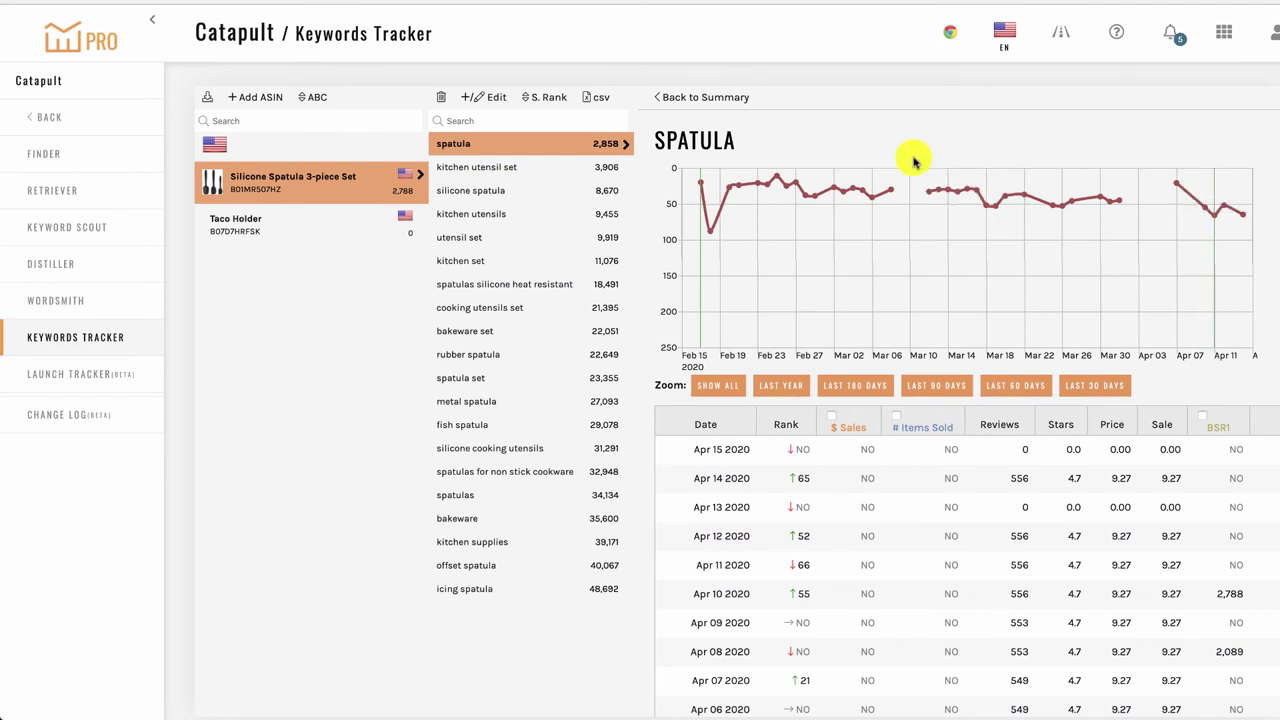
- Return to the summary grid and try the S. Rank and ABC sort menus
{"action": "left_click", "coordinate": [714, 96]}
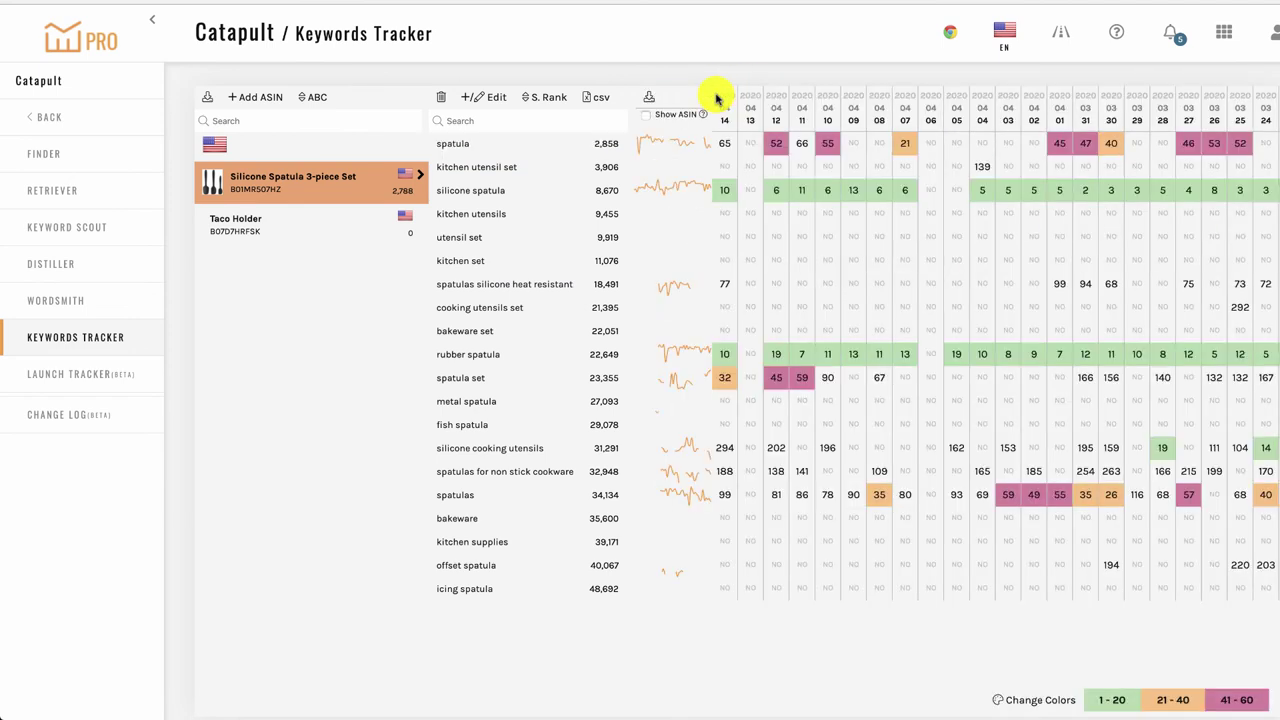
{"action": "left_click", "coordinate": [550, 100]}
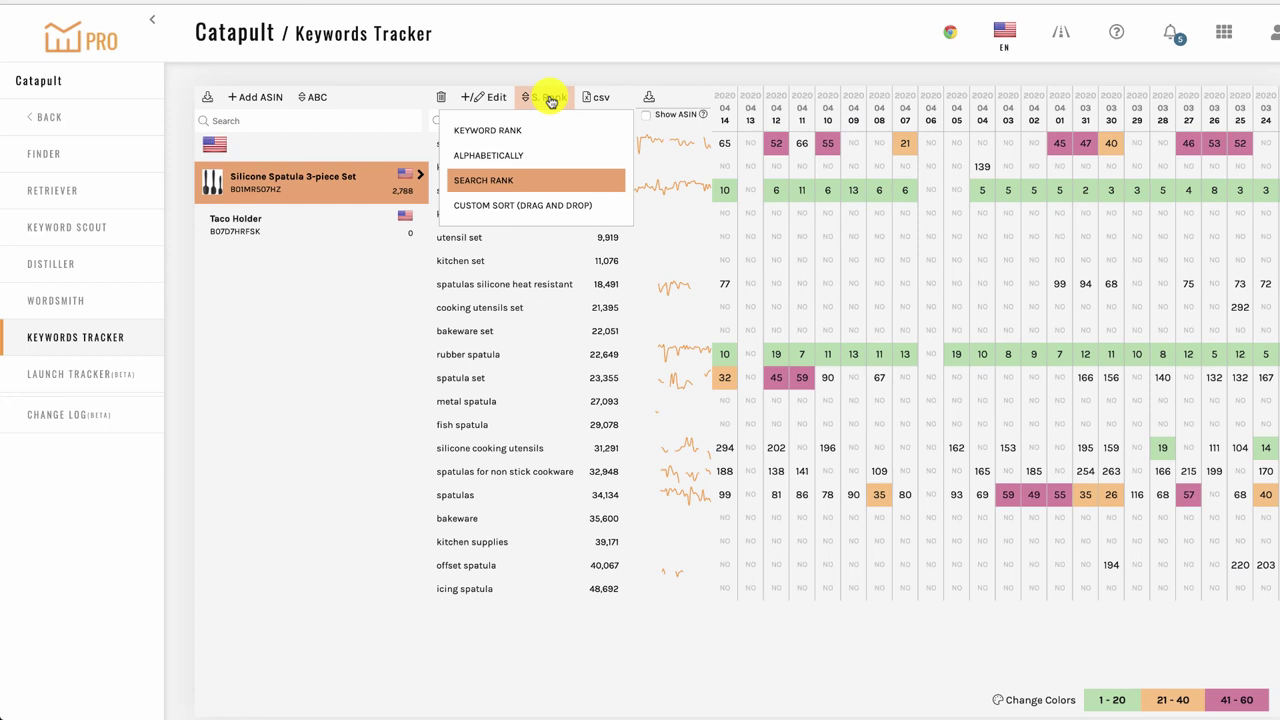
{"action": "left_click", "coordinate": [318, 97]}
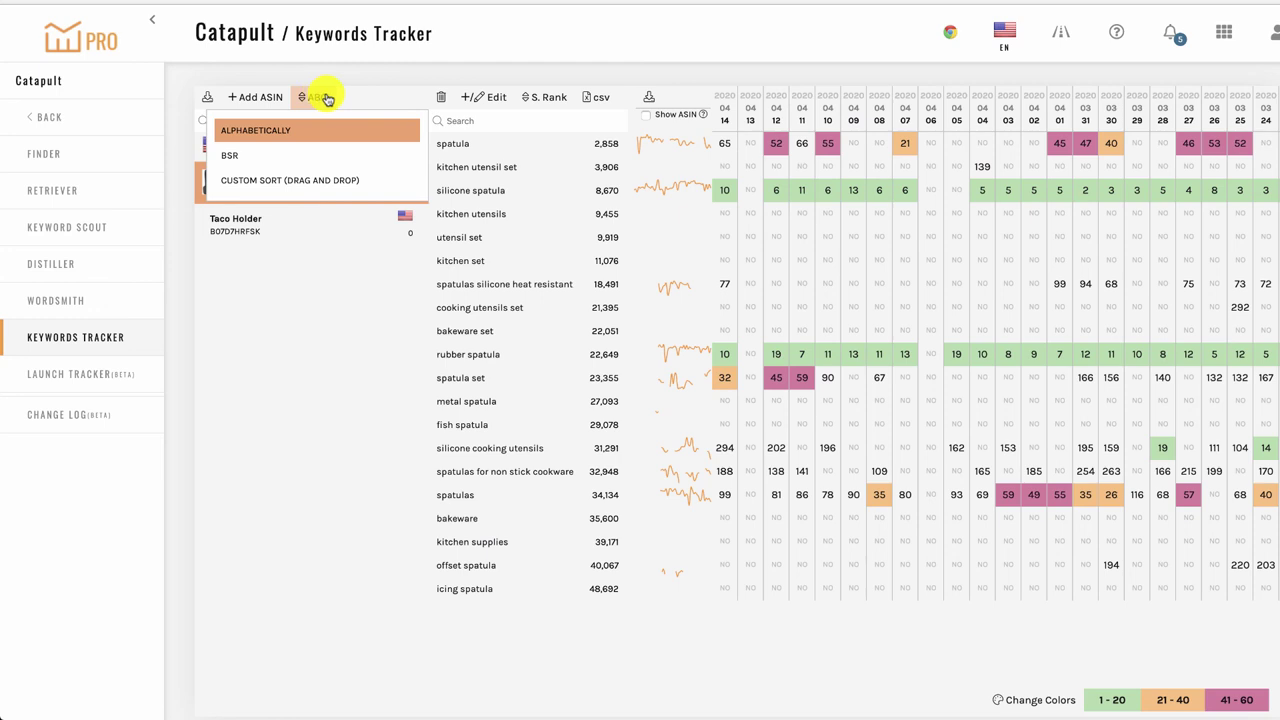
{"action": "left_click", "coordinate": [368, 97]}
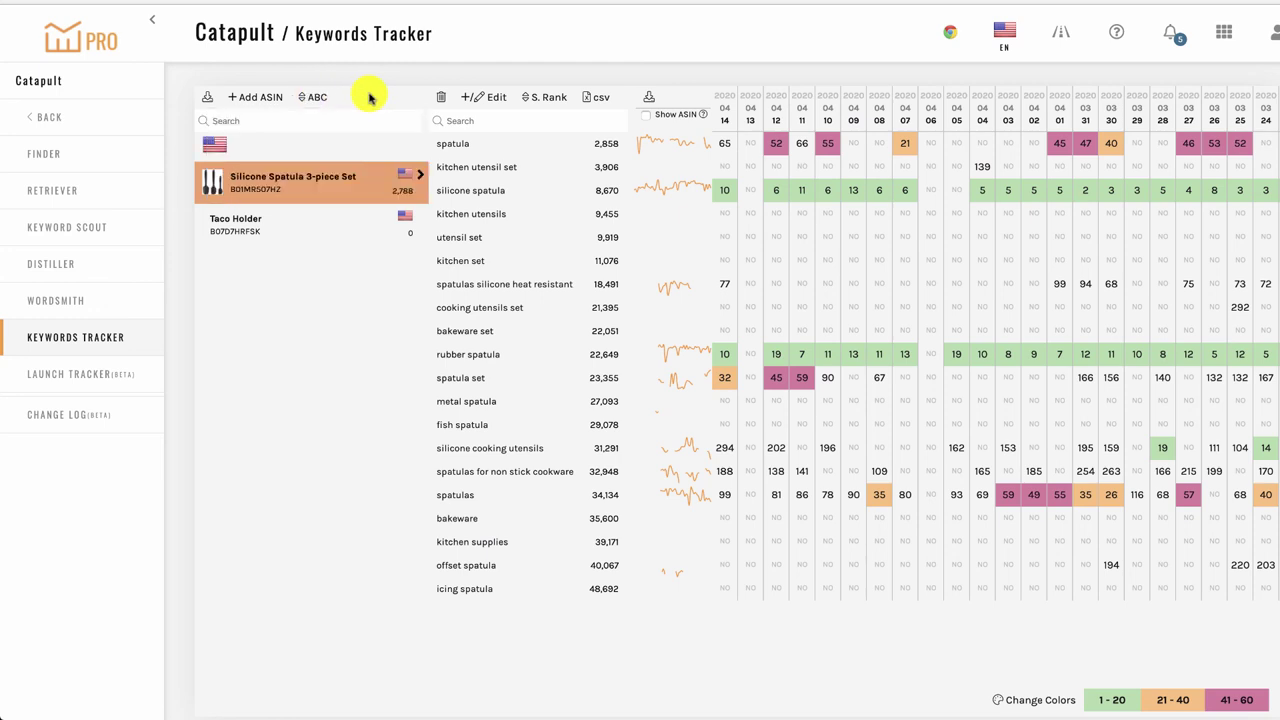
- Search the project list for 'taco', clear it, and open the Taco Holder project
{"action": "left_click", "coordinate": [281, 119]}
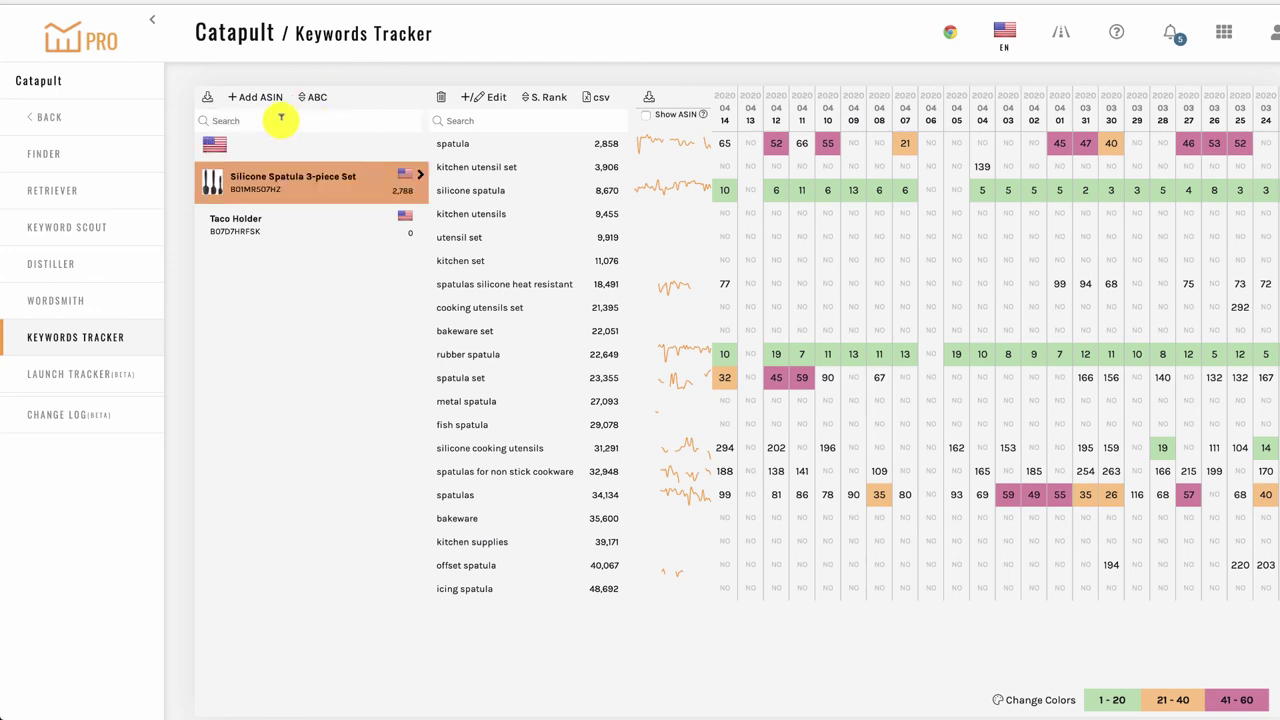
{"action": "type", "text": "taco"}
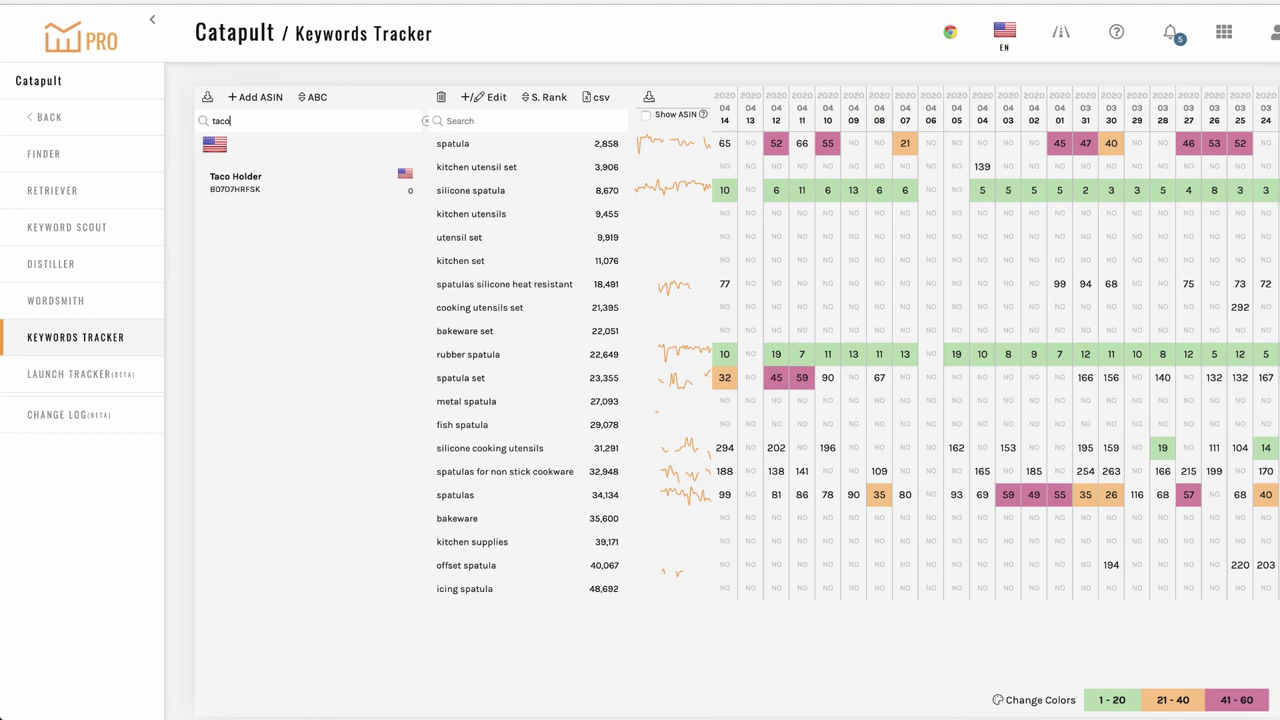
{"action": "key", "text": "BackSpace"}
{"action": "key", "text": "BackSpace"}
{"action": "key", "text": "BackSpace"}
{"action": "key", "text": "BackSpace"}
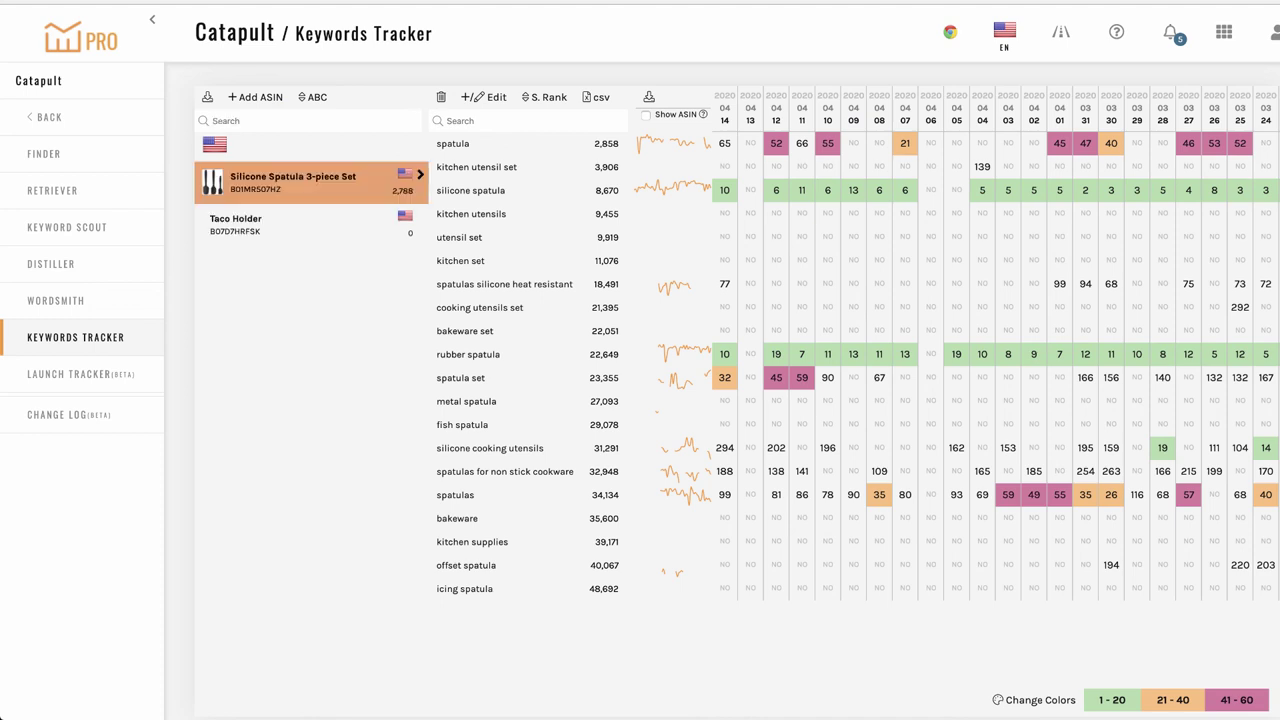
{"action": "left_click", "coordinate": [292, 221]}
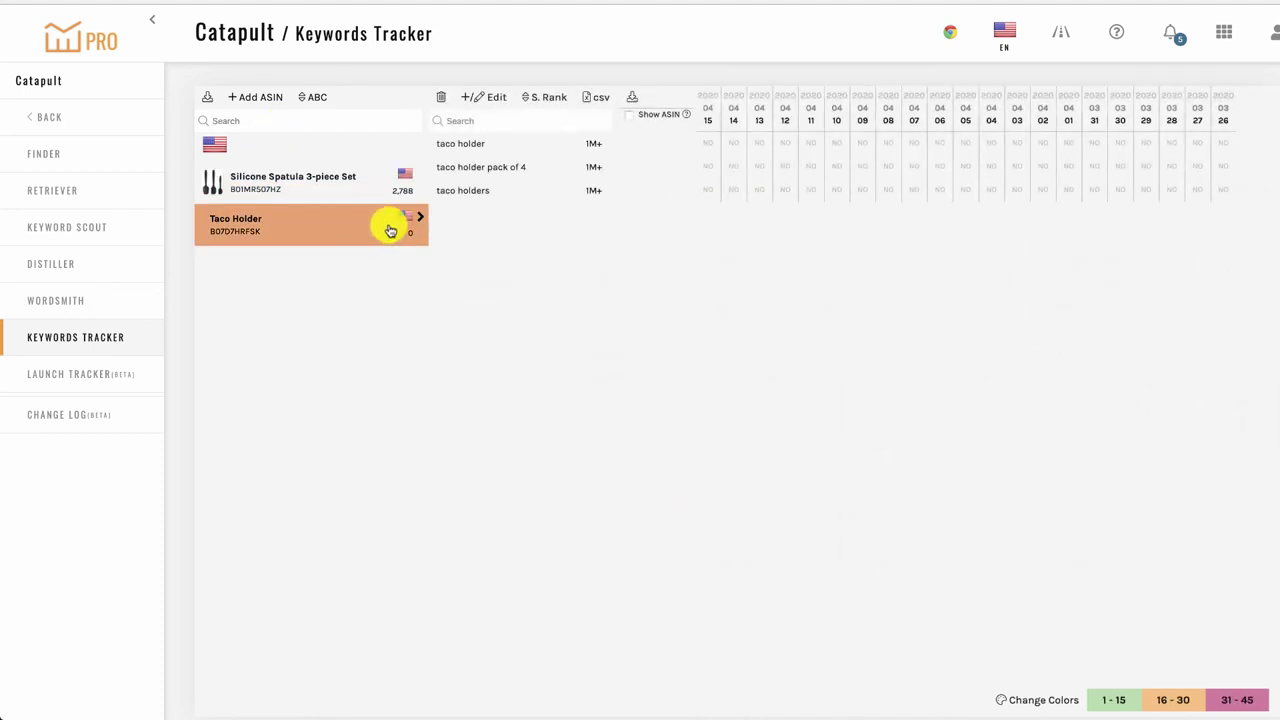